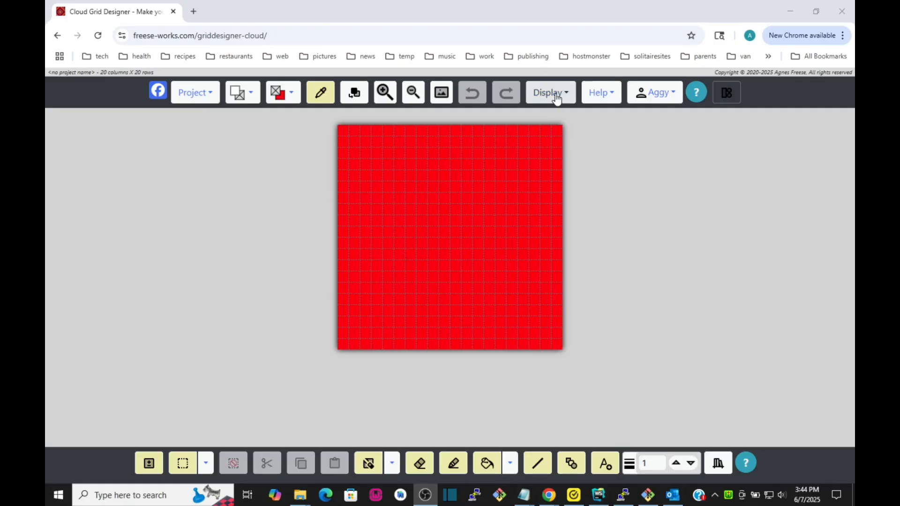
{"action": "left_click", "coordinate": [606, 97]}
{"action": "scroll", "coordinate": [605, 196], "scroll_direction": "down", "scroll_amount": 3}
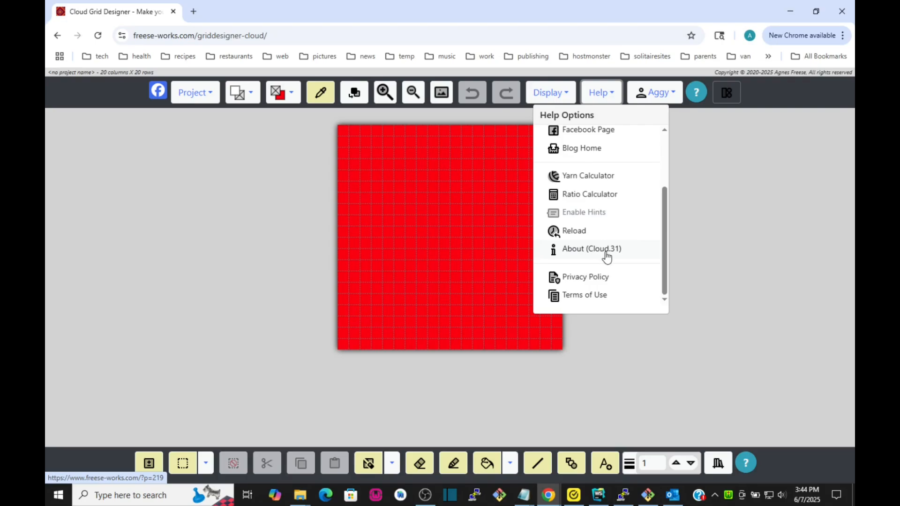
{"action": "left_click", "coordinate": [601, 93]}
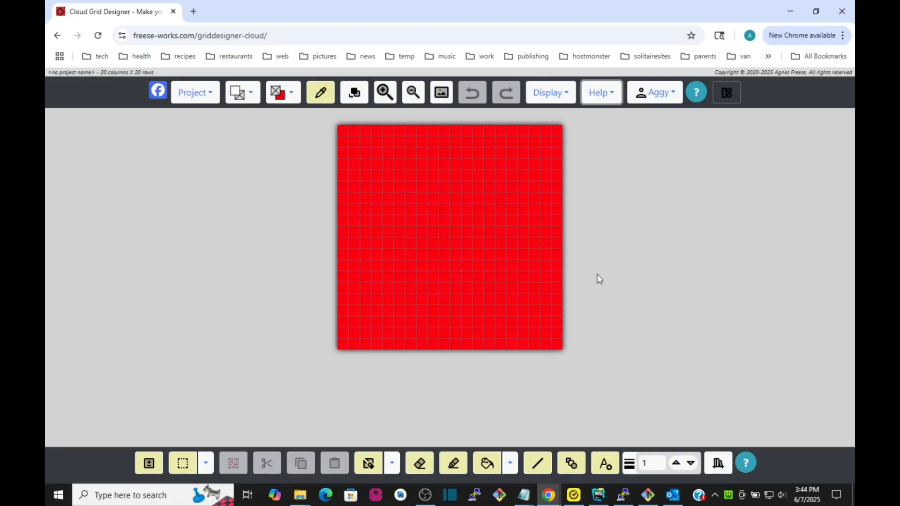
- Try a horizontal-stripe fill in white starting from the red grid's top row, and undo it
{"action": "left_click", "coordinate": [511, 463]}
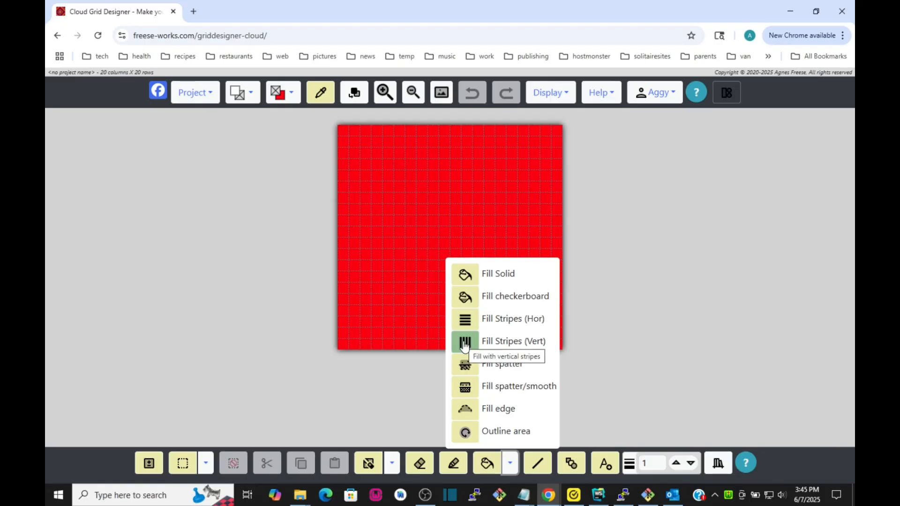
{"action": "left_click", "coordinate": [465, 320]}
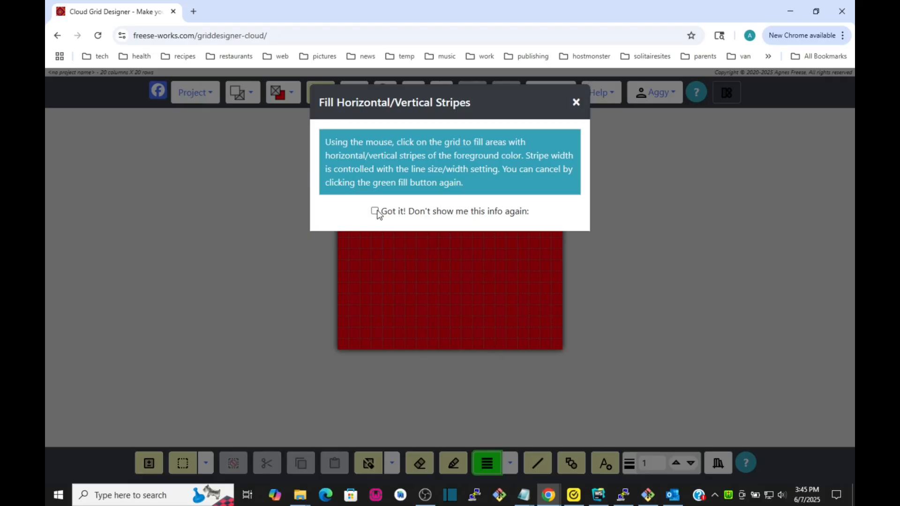
{"action": "left_click", "coordinate": [576, 102]}
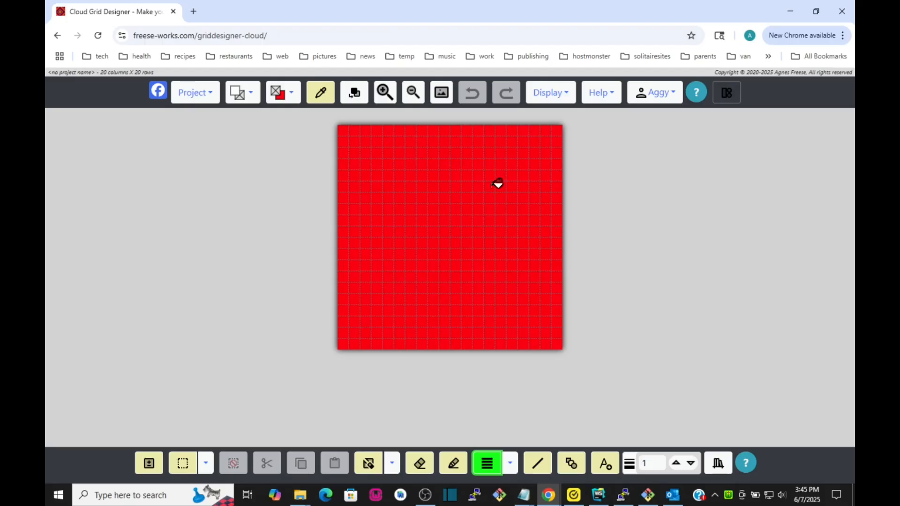
{"action": "left_click", "coordinate": [463, 127]}
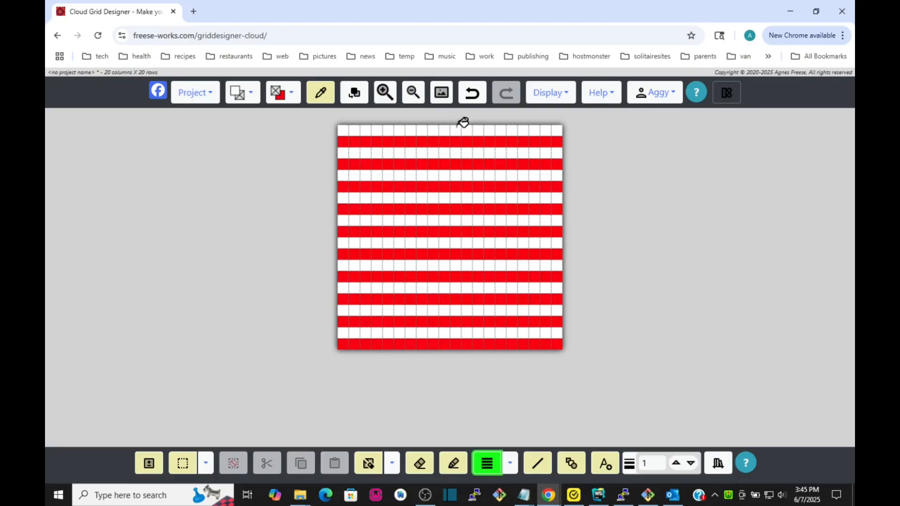
{"action": "left_click", "coordinate": [471, 93]}
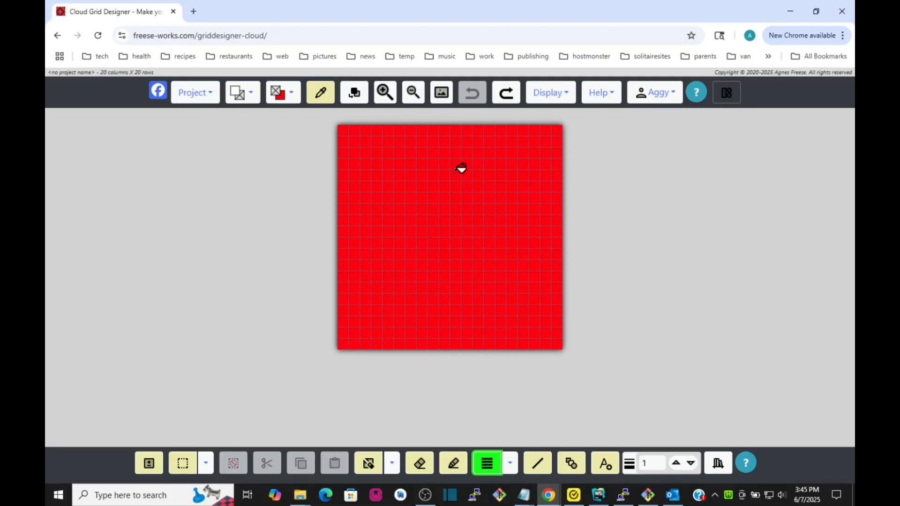
- Try the white horizontal-stripe fill from the grid's second row and again from a lower row, undoing each fill
{"action": "left_click", "coordinate": [450, 138]}
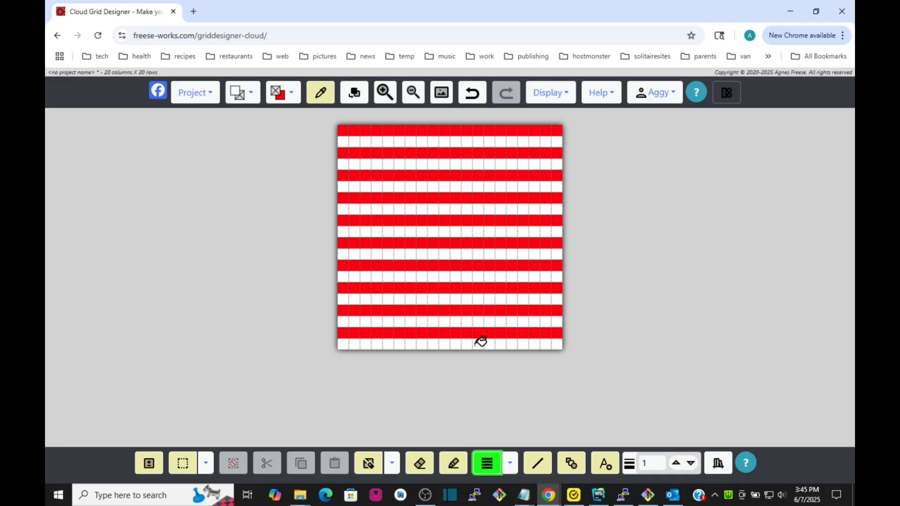
{"action": "left_click", "coordinate": [470, 99]}
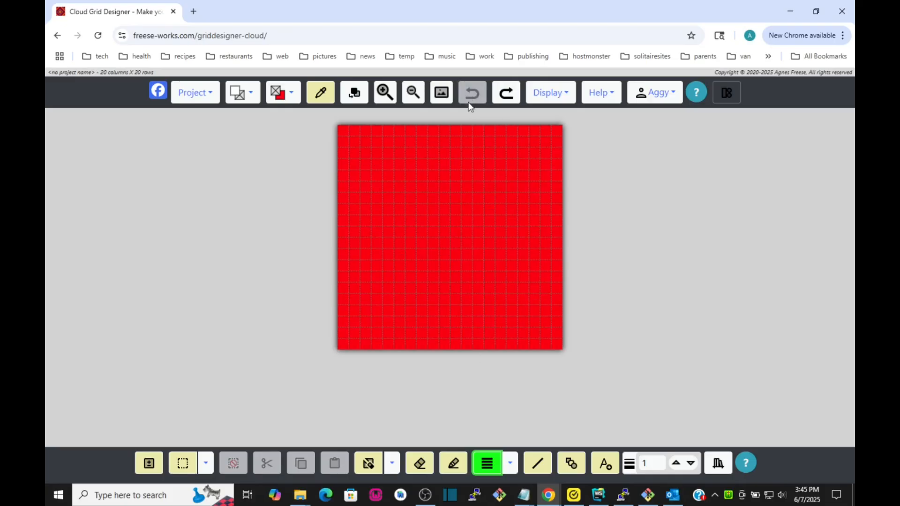
{"action": "left_click", "coordinate": [452, 250]}
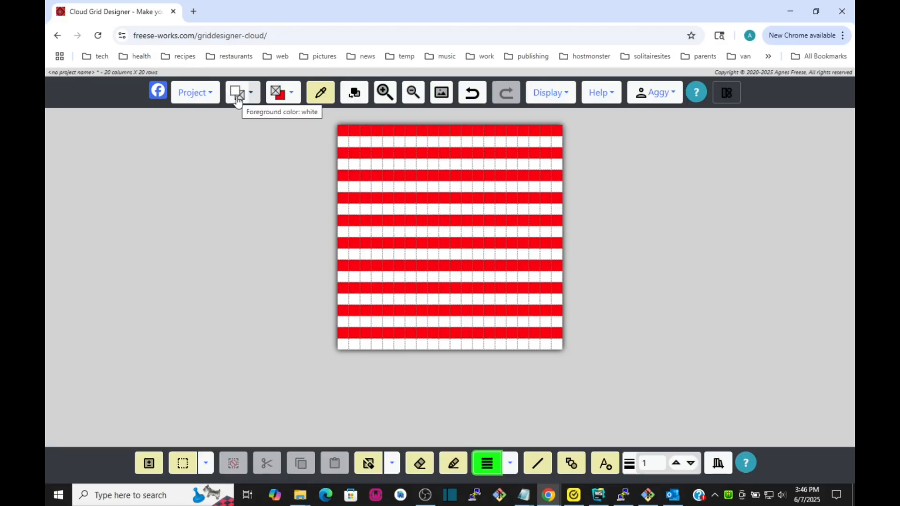
{"action": "left_click", "coordinate": [473, 94]}
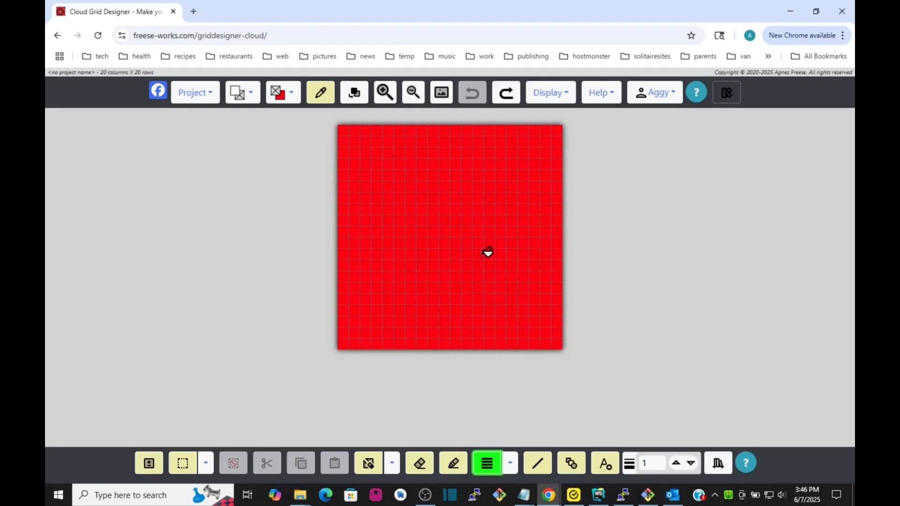
- Set the background color to black and the foreground color to yellow
{"action": "left_click", "coordinate": [285, 94]}
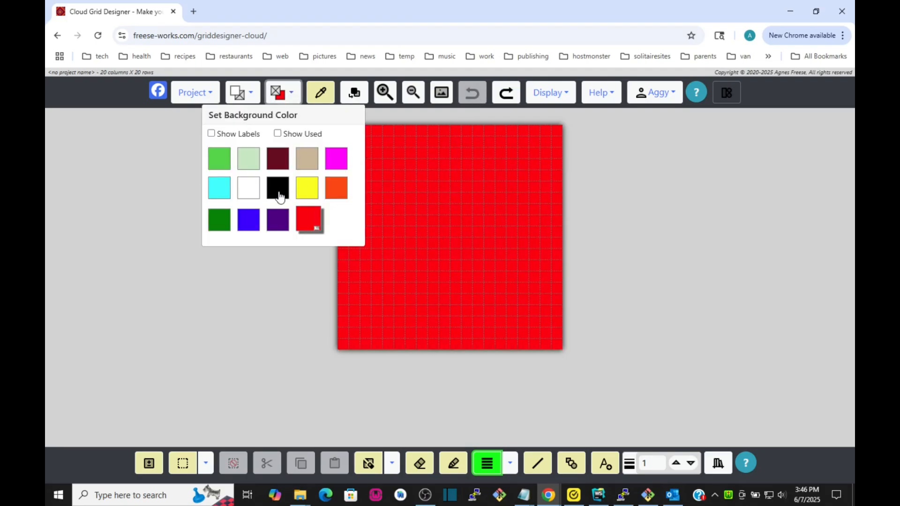
{"action": "left_click", "coordinate": [278, 190]}
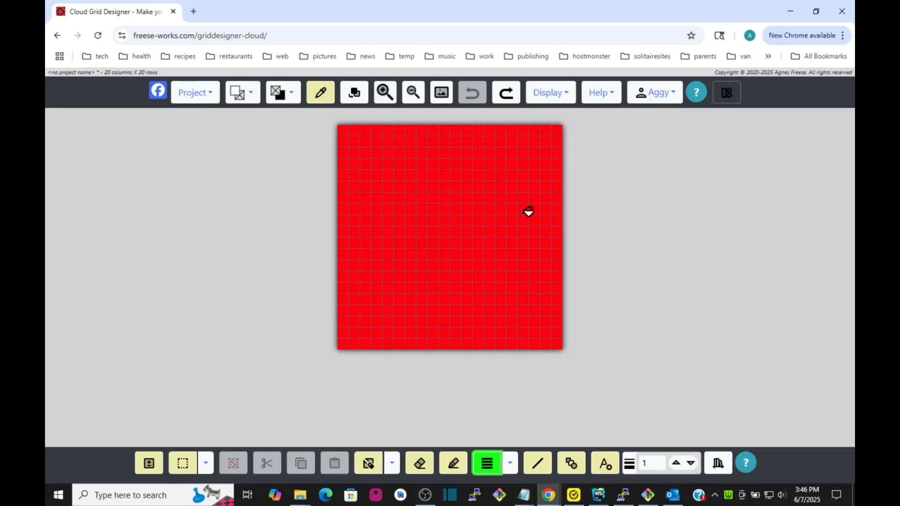
{"action": "left_click", "coordinate": [248, 100]}
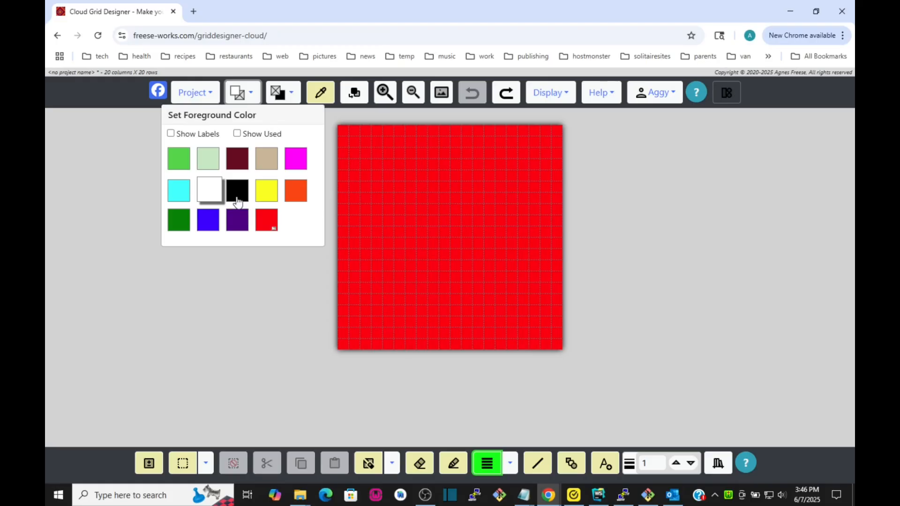
{"action": "left_click", "coordinate": [267, 191]}
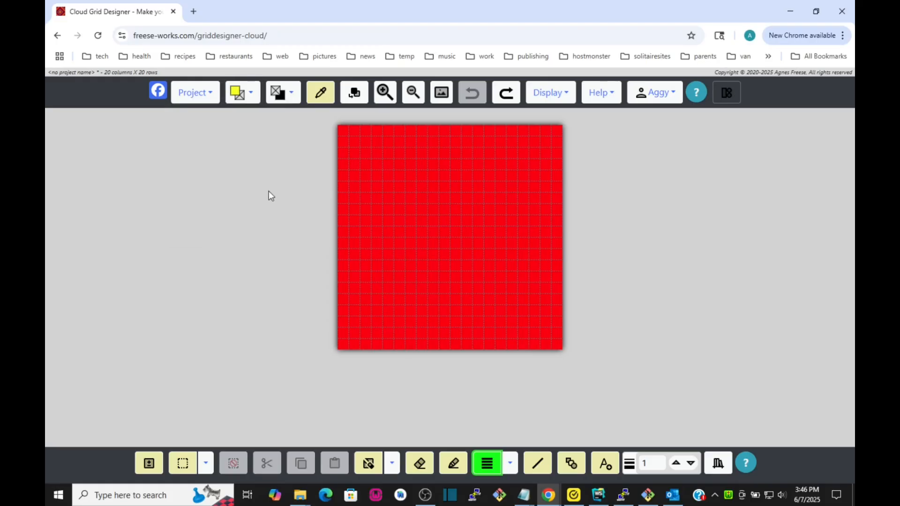
- Try one-cell-wide yellow stripe fills on the red grid, first horizontal and then vertical, undoing each one
{"action": "left_click", "coordinate": [451, 148]}
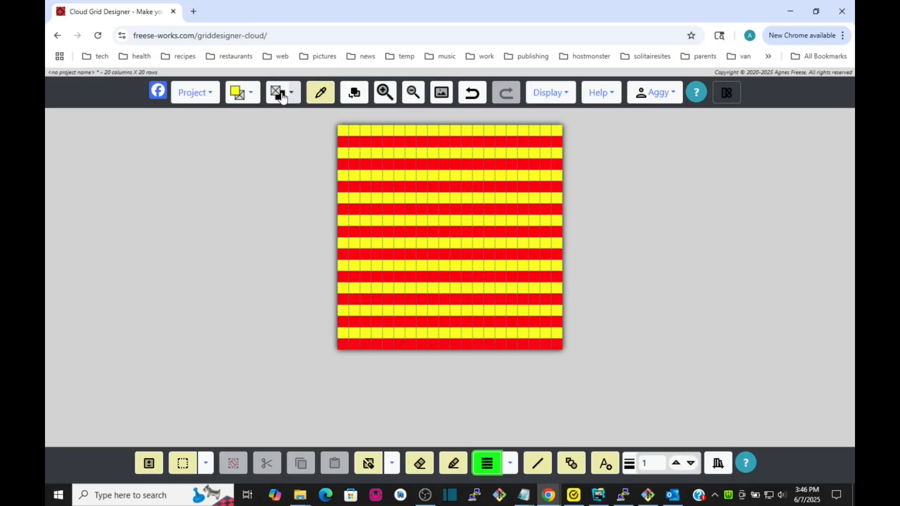
{"action": "left_click", "coordinate": [472, 96]}
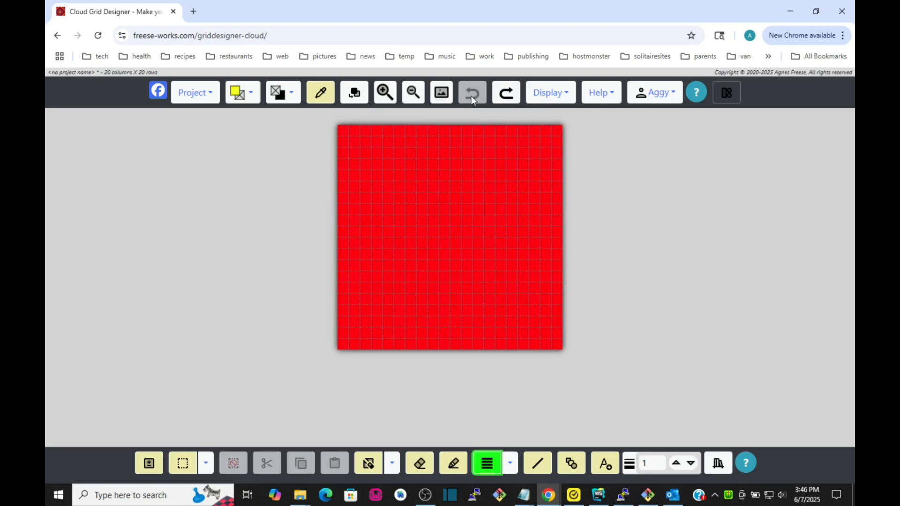
{"action": "left_click", "coordinate": [509, 465]}
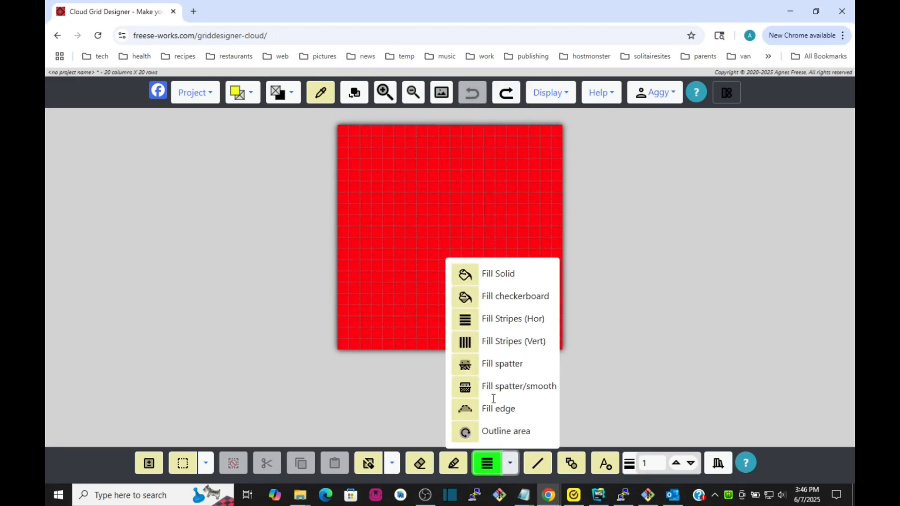
{"action": "left_click", "coordinate": [465, 342]}
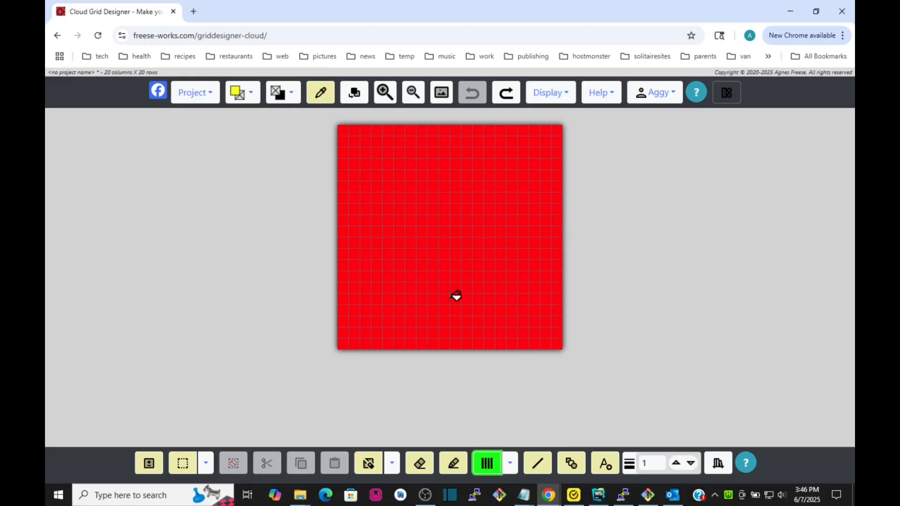
{"action": "left_click", "coordinate": [396, 203]}
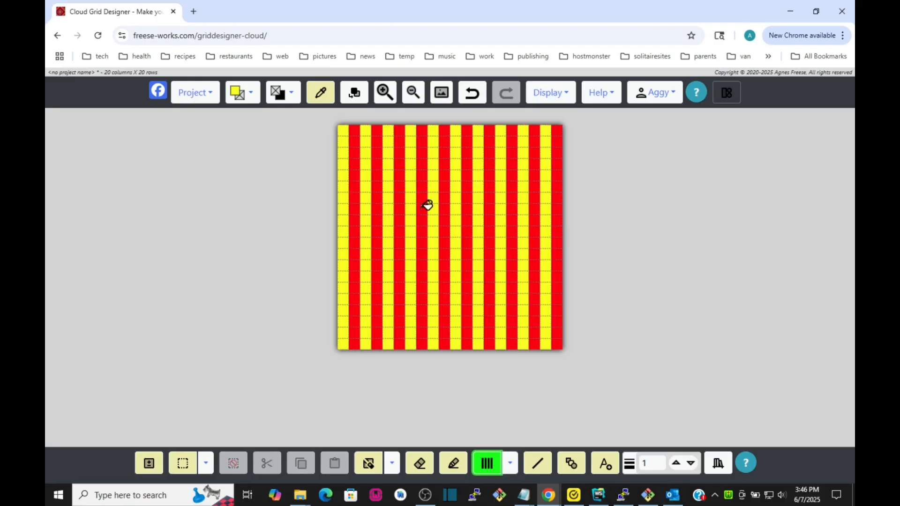
{"action": "left_click", "coordinate": [473, 92]}
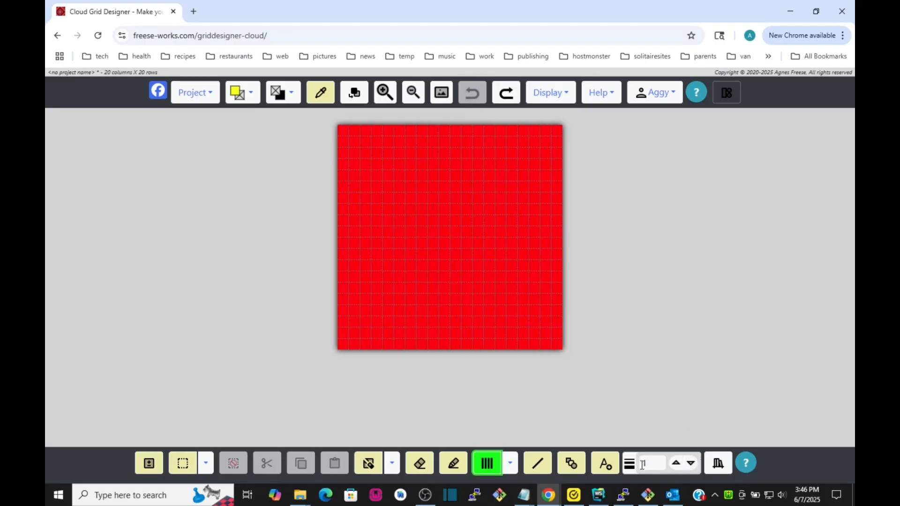
- Set the line width to 3 and the foreground color to dark green
{"action": "left_click", "coordinate": [676, 464]}
{"action": "left_click", "coordinate": [250, 93]}
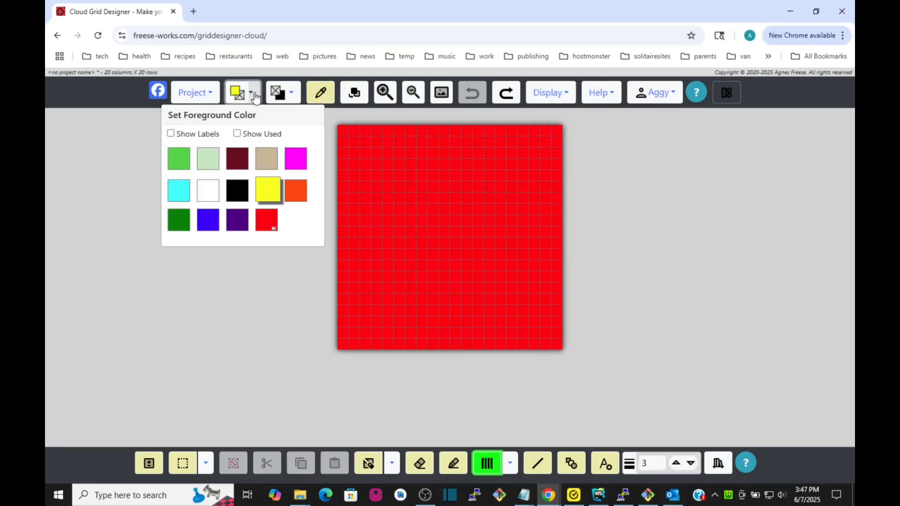
{"action": "left_click", "coordinate": [180, 223]}
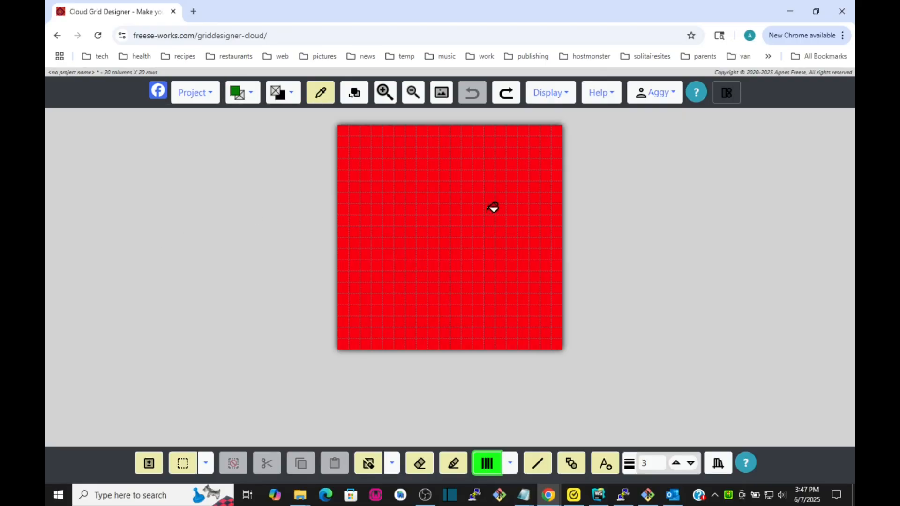
- Try a green vertical-stripe fill from the middle of the grid, turn the fill tool off and undo the stripes
{"action": "left_click", "coordinate": [451, 201]}
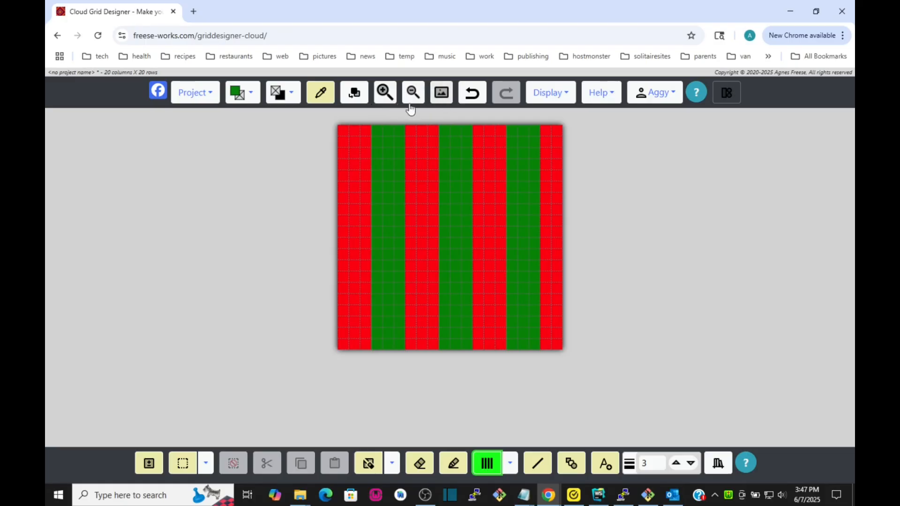
{"action": "left_click", "coordinate": [501, 466]}
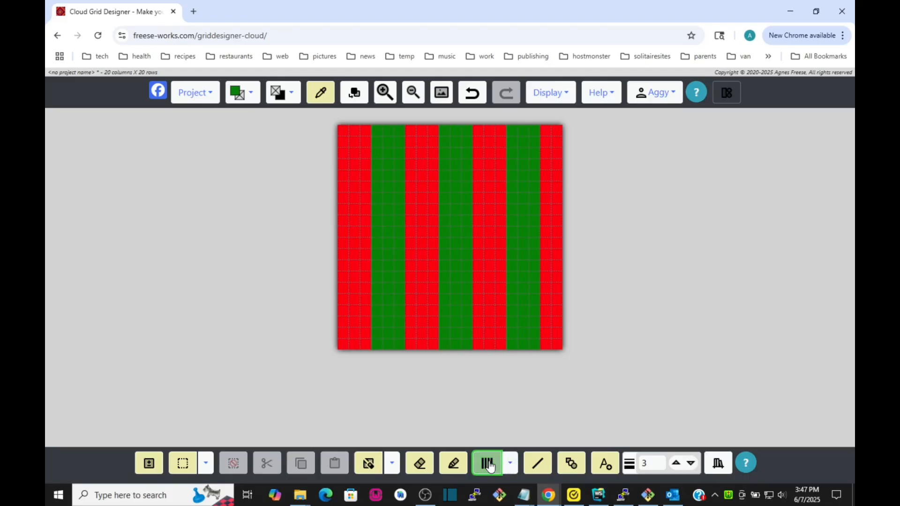
{"action": "left_click", "coordinate": [473, 93]}
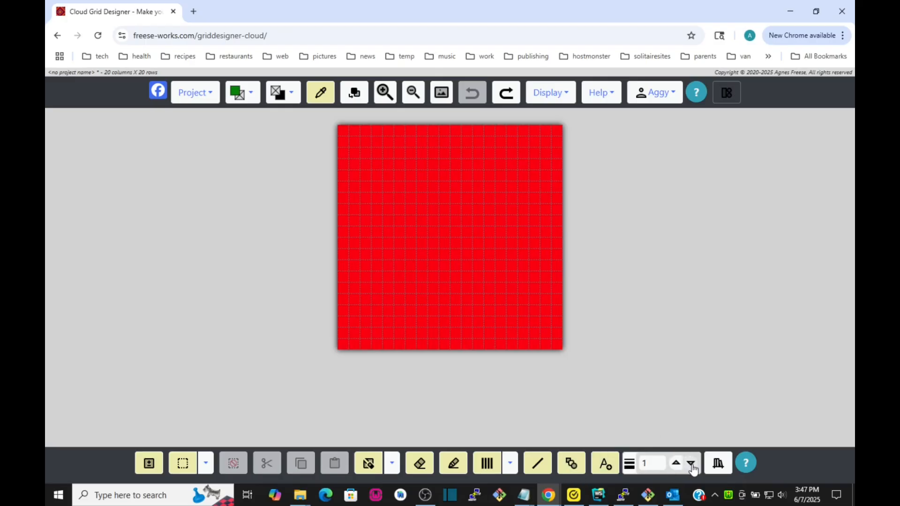
- Choose the heart shape with a yellow fill color for drawing and permanently dismiss the drawing hint
{"action": "left_click", "coordinate": [459, 323]}
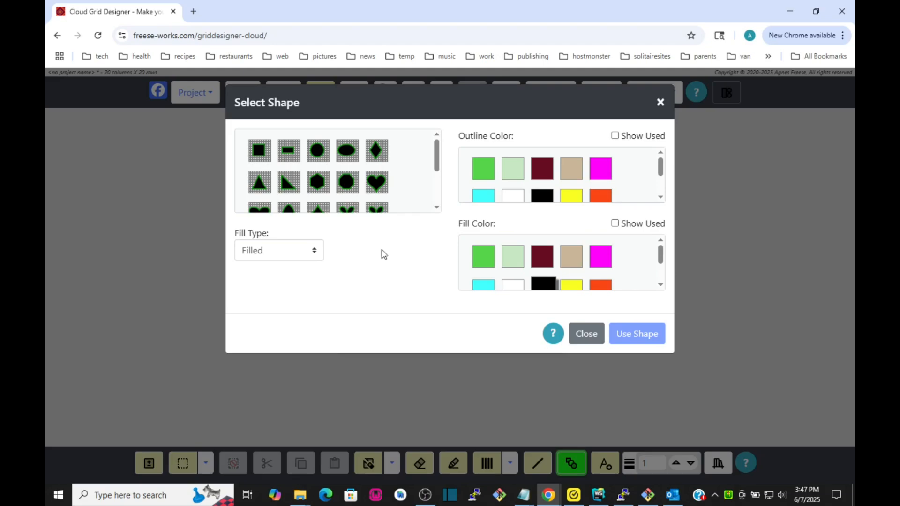
{"action": "left_click", "coordinate": [376, 183]}
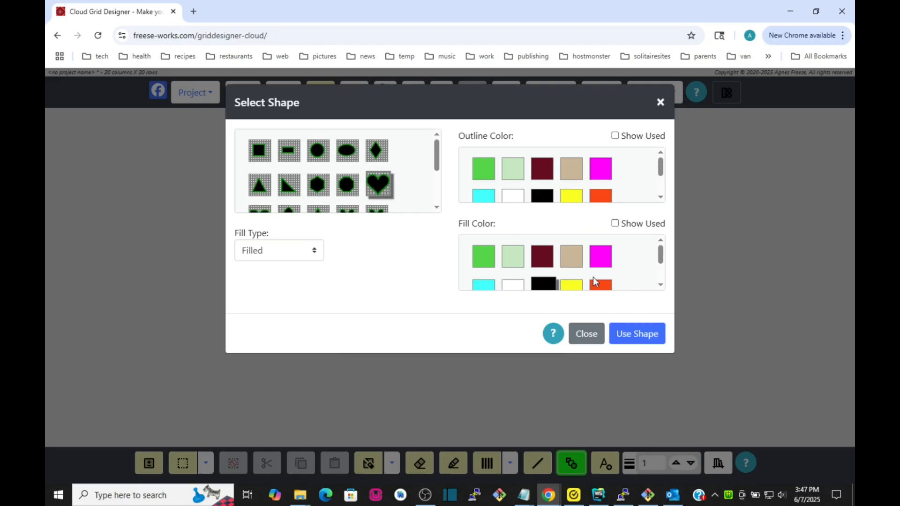
{"action": "scroll", "coordinate": [594, 282], "scroll_direction": "down", "scroll_amount": 1}
{"action": "left_click", "coordinate": [574, 244]}
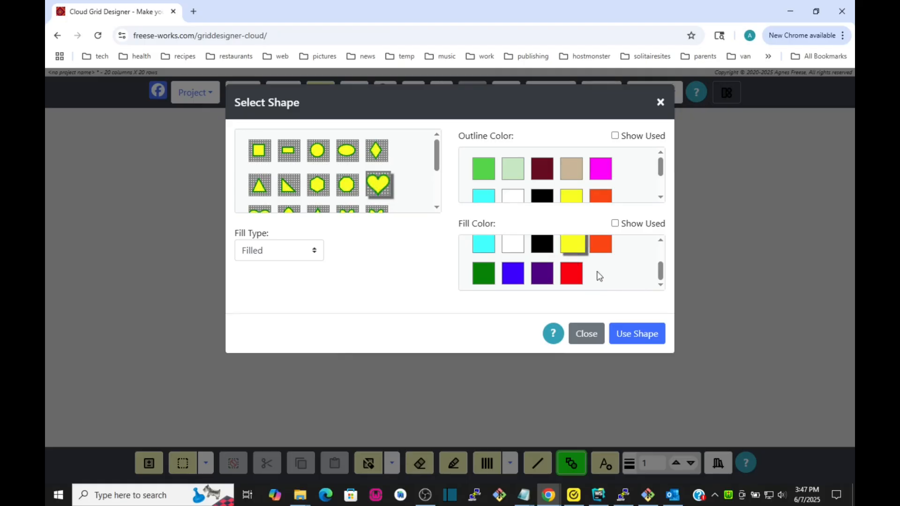
{"action": "left_click", "coordinate": [636, 343]}
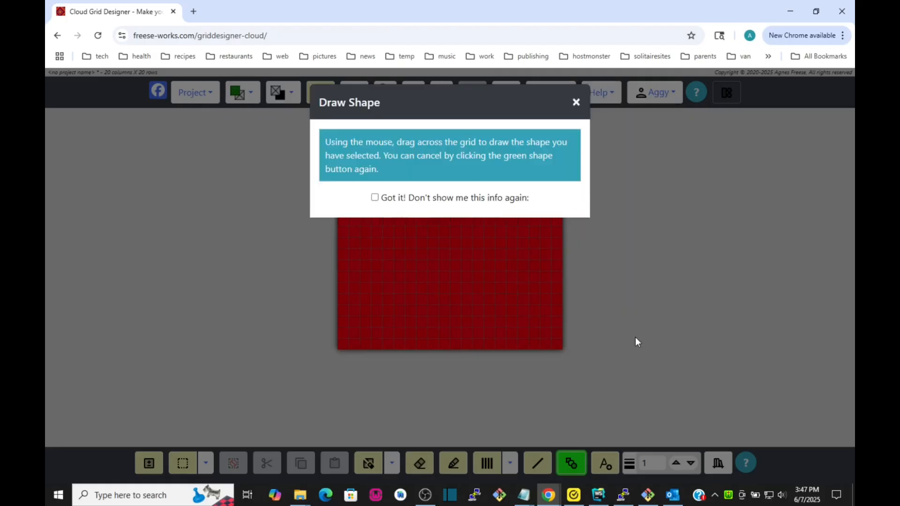
{"action": "left_click", "coordinate": [378, 198]}
{"action": "left_click", "coordinate": [576, 102]}
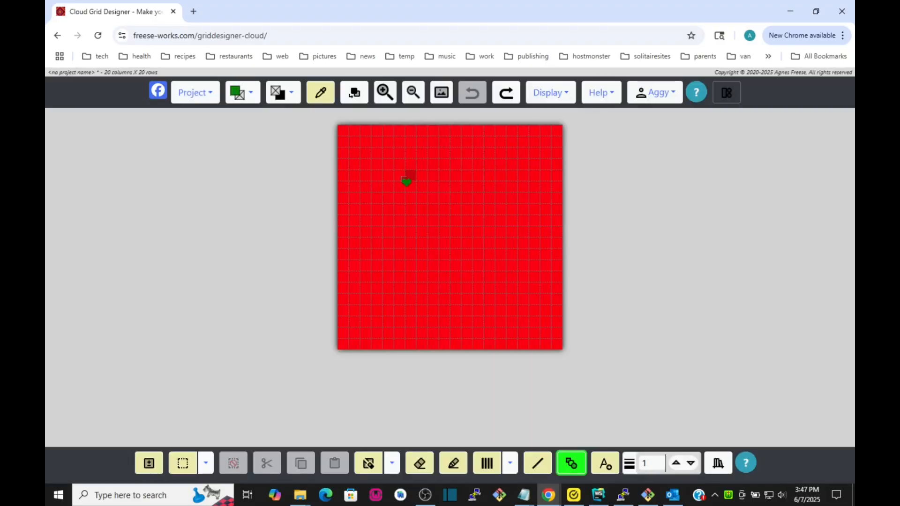
- Draw the heart from the grid's upper-left corner, about 19 columns wide and 20 rows high, and apply it
{"action": "left_click_drag", "start_coordinate": [346, 137], "coordinate": [555, 344]}
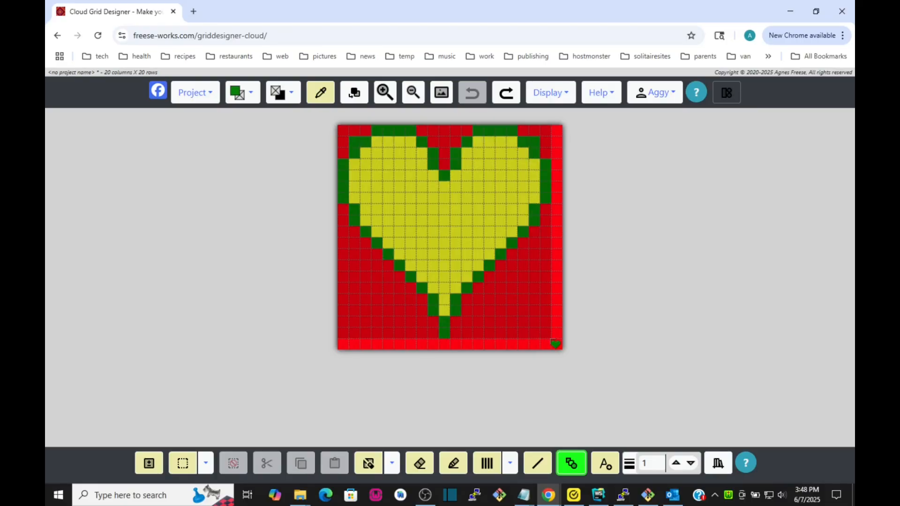
{"action": "left_click_drag", "start_coordinate": [557, 346], "coordinate": [550, 344]}
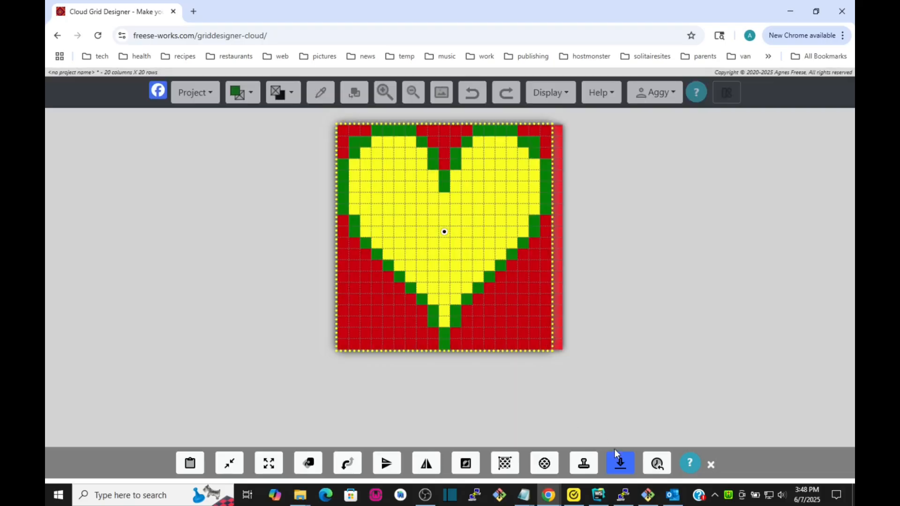
{"action": "left_click", "coordinate": [621, 464]}
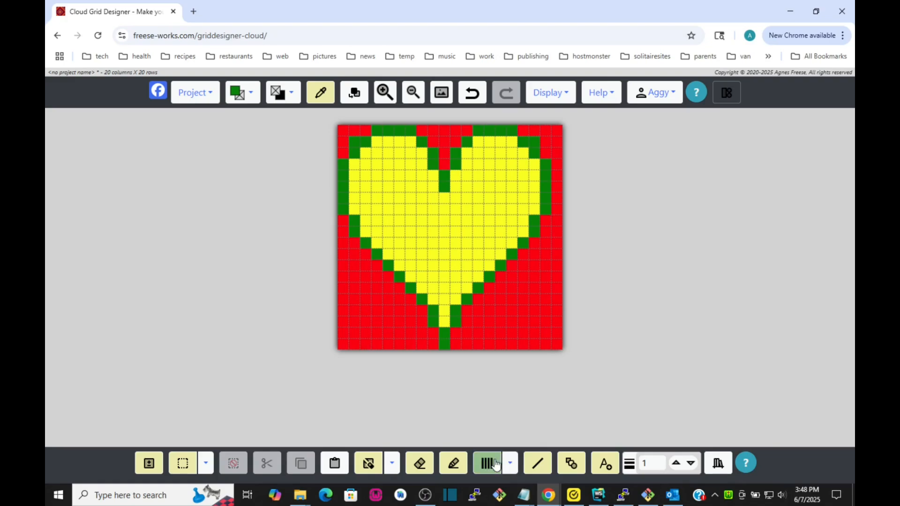
- Fill the inside of the yellow heart with white horizontal stripes, using Fill Stripes (Hor) at line width 1
{"action": "left_click", "coordinate": [510, 463]}
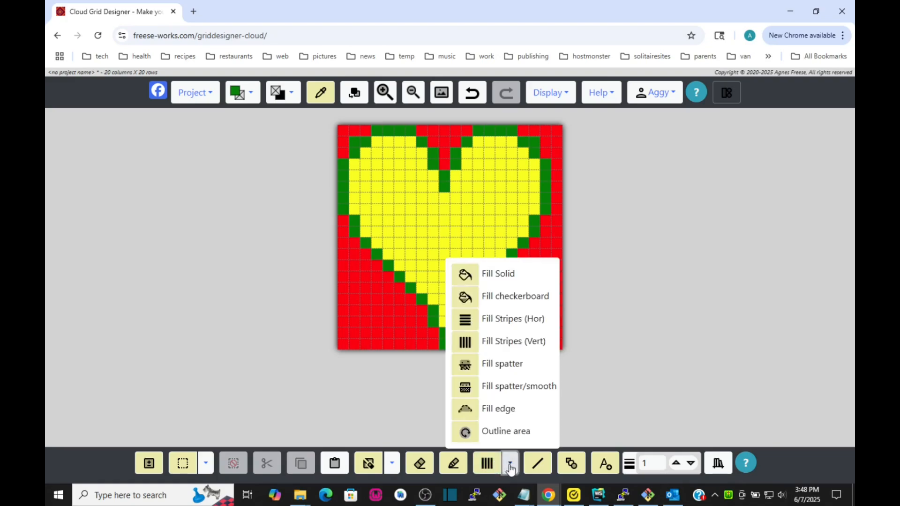
{"action": "left_click", "coordinate": [463, 322]}
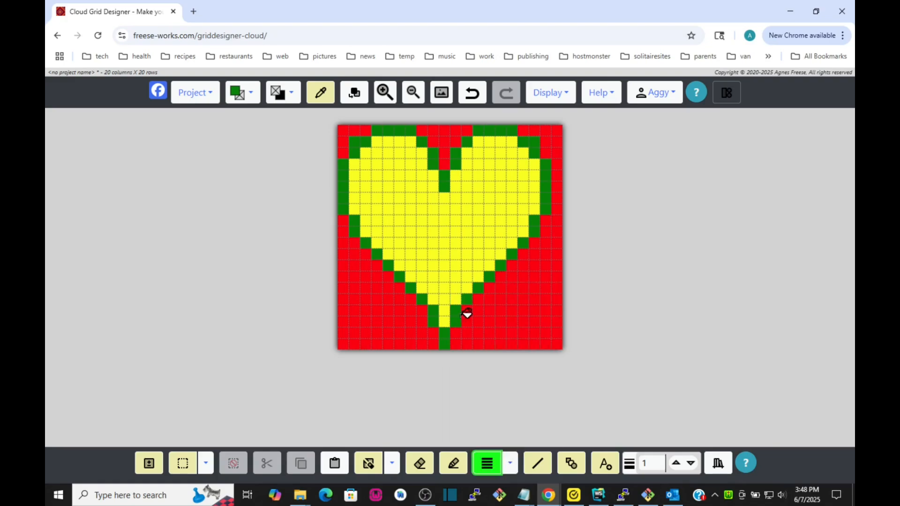
{"action": "left_click", "coordinate": [249, 93]}
{"action": "left_click", "coordinate": [206, 186]}
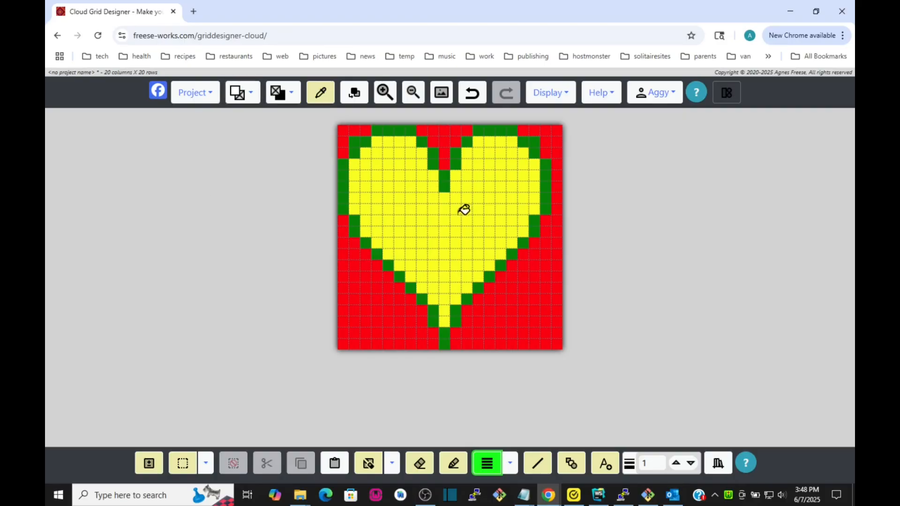
{"action": "left_click", "coordinate": [444, 216]}
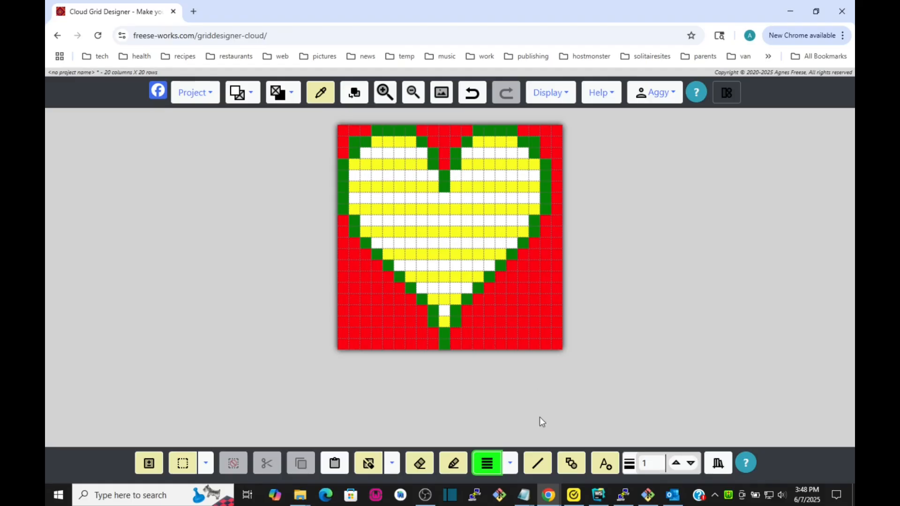
- Apply white vertical-stripe fills to the first full-width yellow row below the heart's notch and the three yellow rows in its left lobe
{"action": "left_click", "coordinate": [510, 463]}
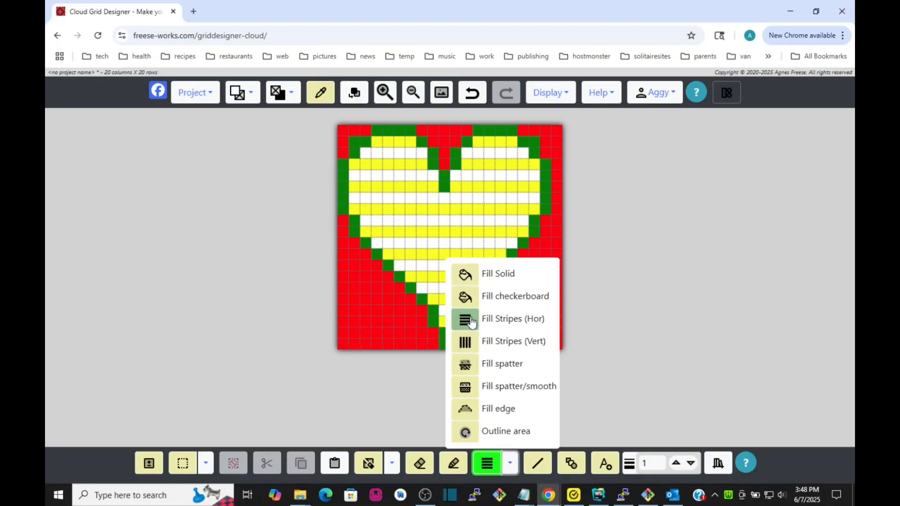
{"action": "left_click", "coordinate": [467, 344]}
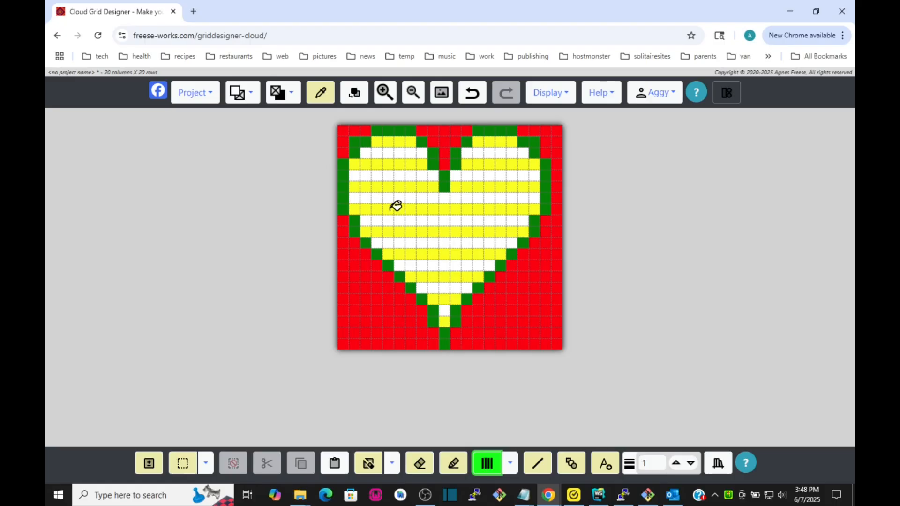
{"action": "left_click", "coordinate": [360, 206]}
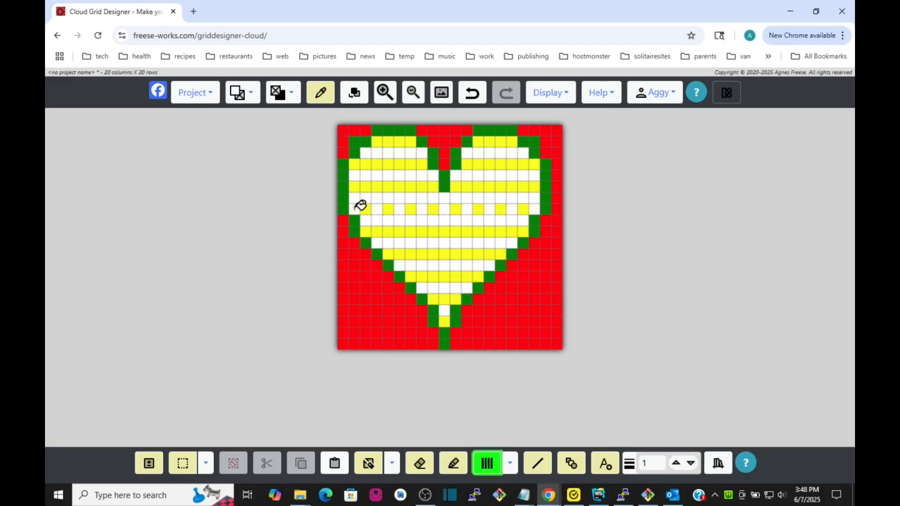
{"action": "left_click", "coordinate": [361, 187]}
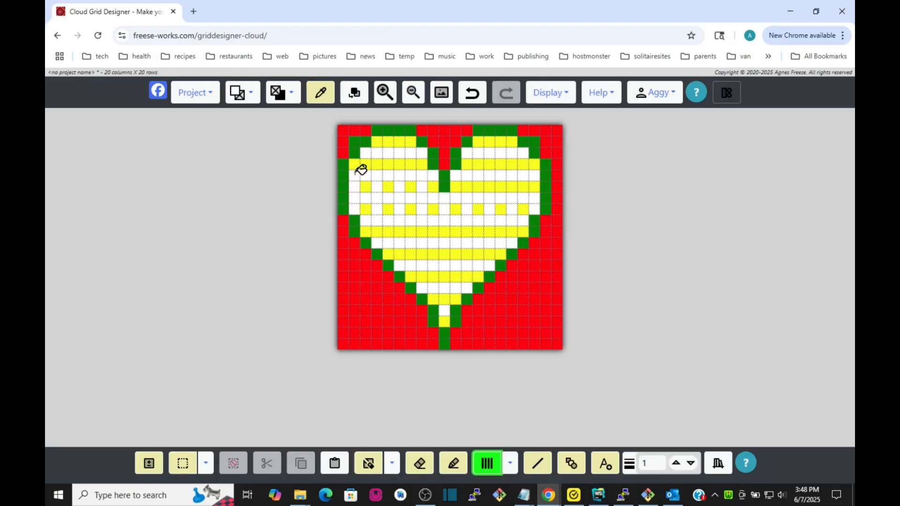
{"action": "left_click", "coordinate": [359, 161]}
{"action": "left_click", "coordinate": [383, 140]}
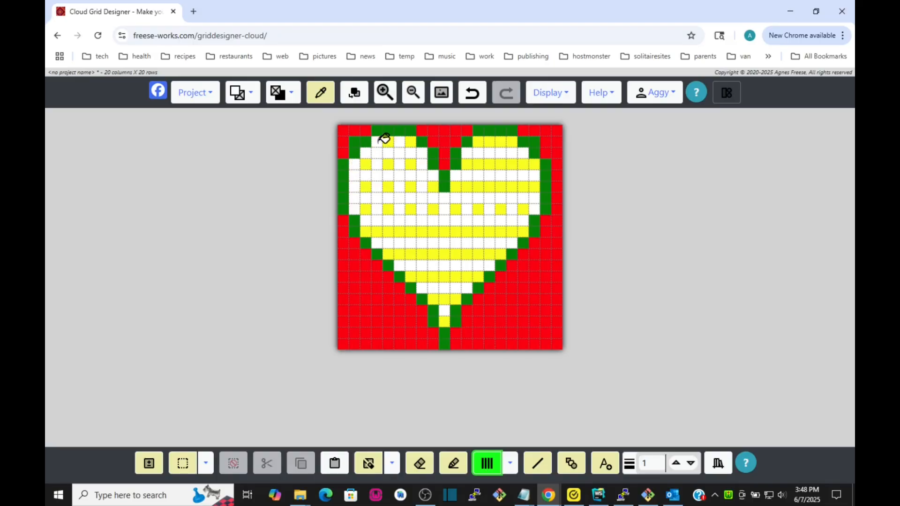
- Apply the same white vertical-stripe fill to the three yellow rows in the heart's right lobe
{"action": "left_click", "coordinate": [483, 140]}
{"action": "left_click", "coordinate": [469, 165]}
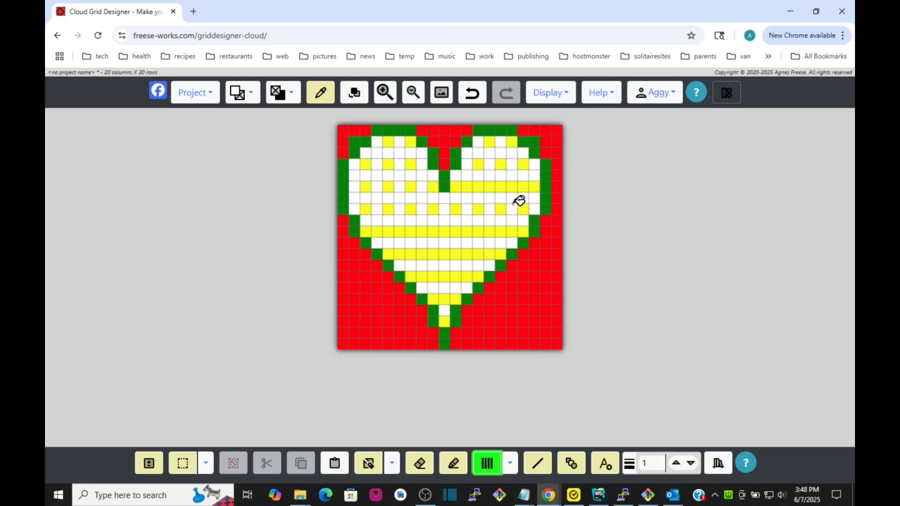
{"action": "left_click", "coordinate": [468, 186]}
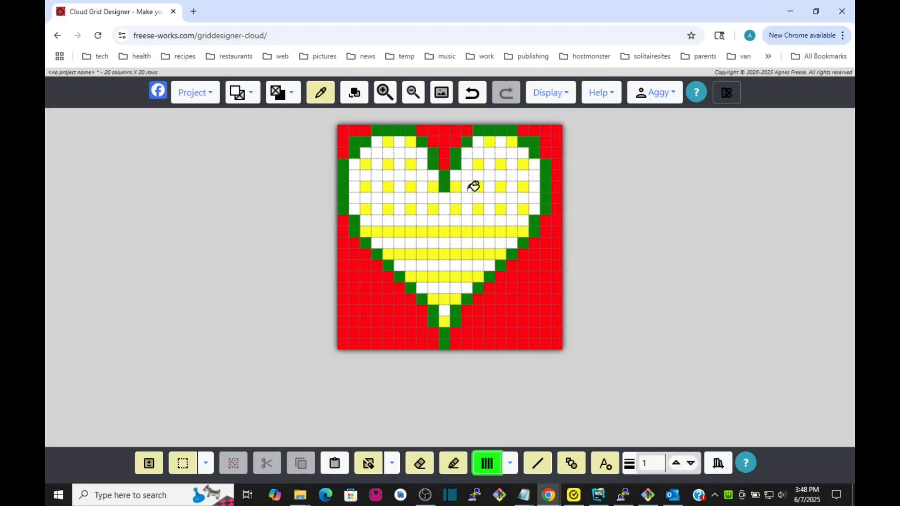